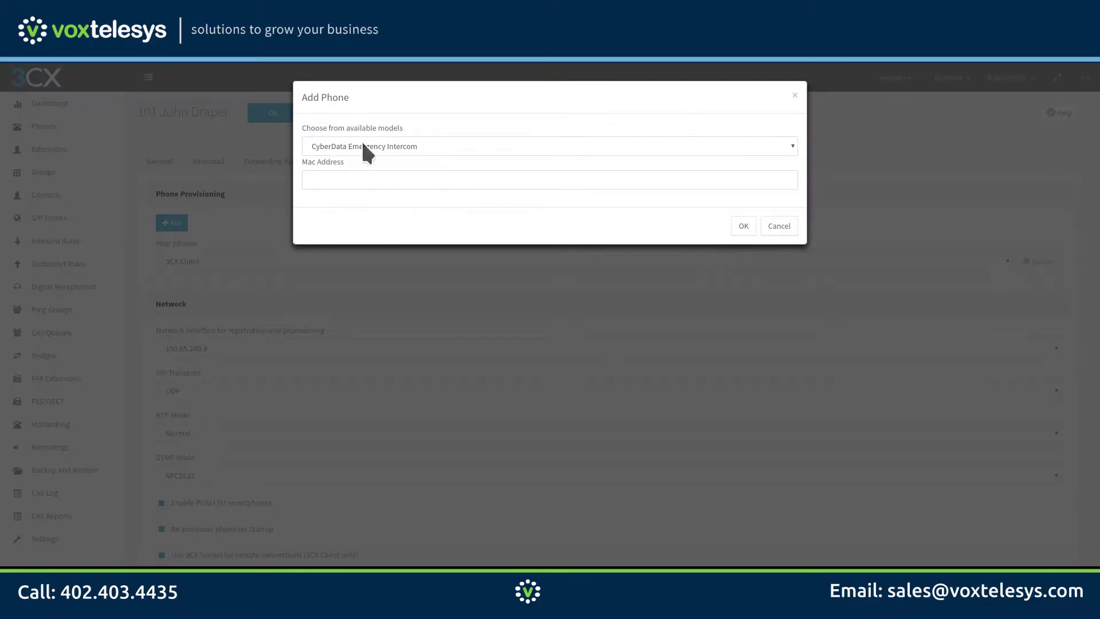
# Step: Scroll down extension 101's Phone Provisioning tab to reach the phone list and +Add button
pyautogui.scroll(-10, 384, 216)
# Step: Pick the Yealink T52S model, paste MAC 805EC01A552C, and confirm the new phone
pyautogui.scroll(-3, 384, 216)
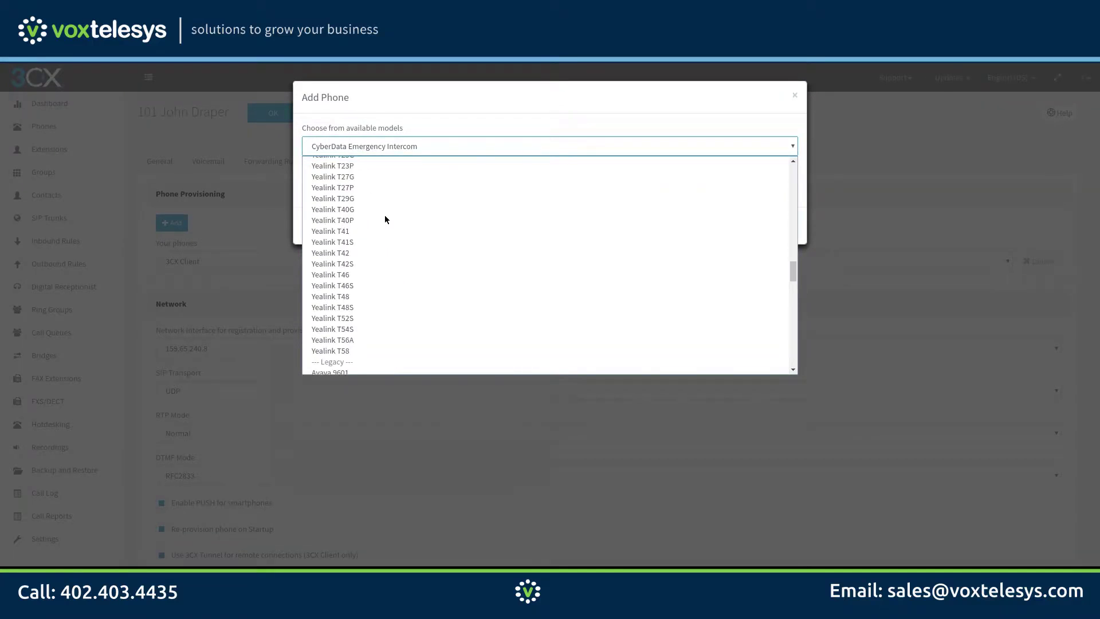
pyautogui.click(380, 316)
pyautogui.click(374, 179)
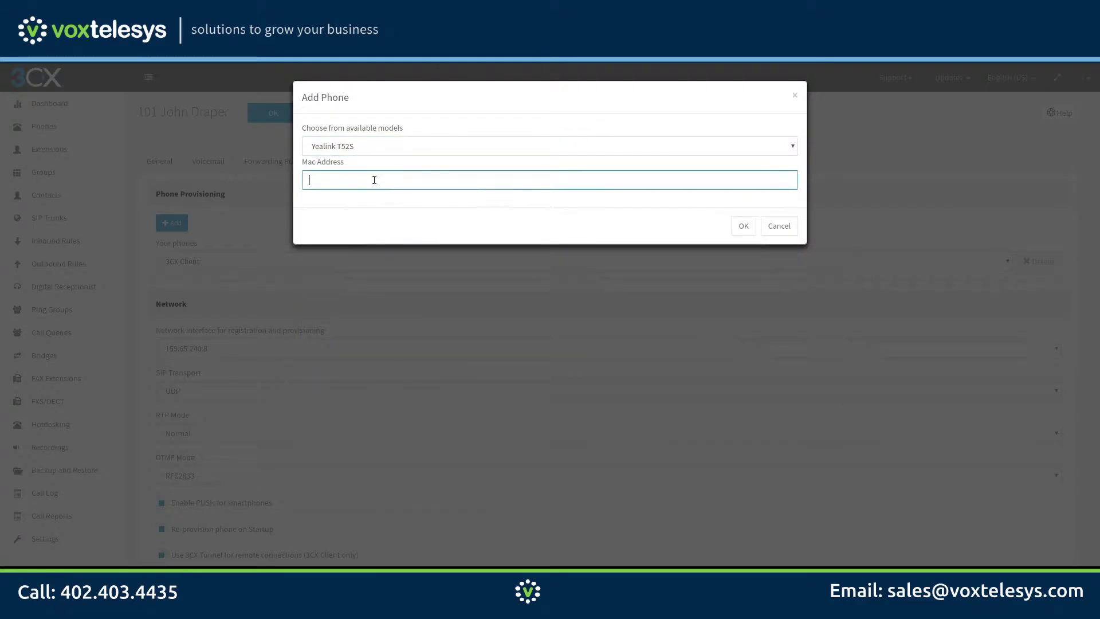
pyautogui.write('805ec01a552c')
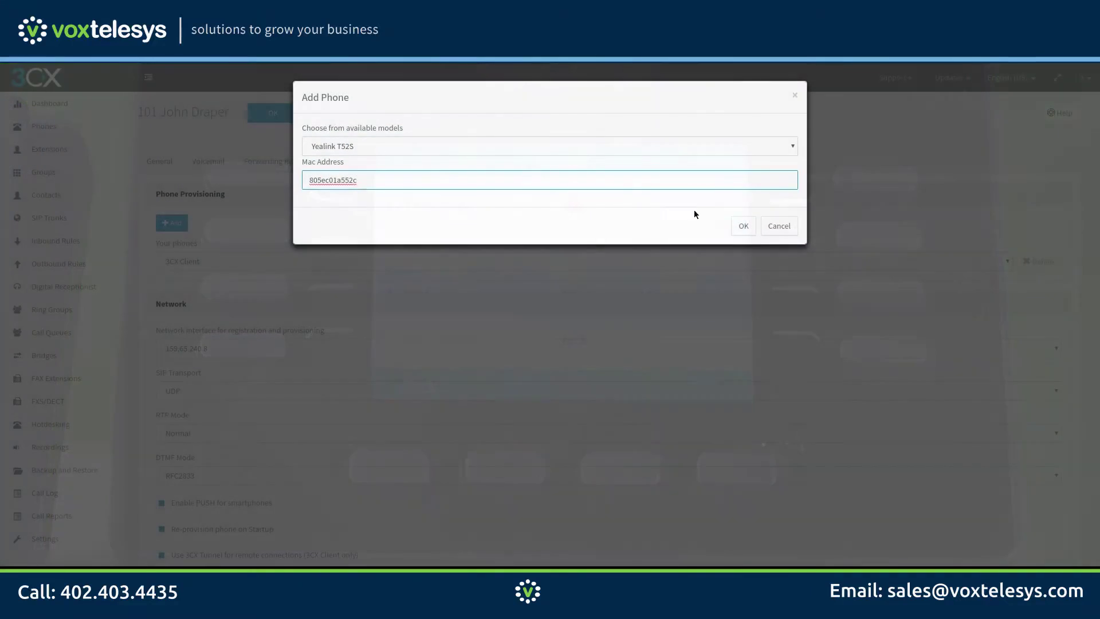
pyautogui.click(741, 227)
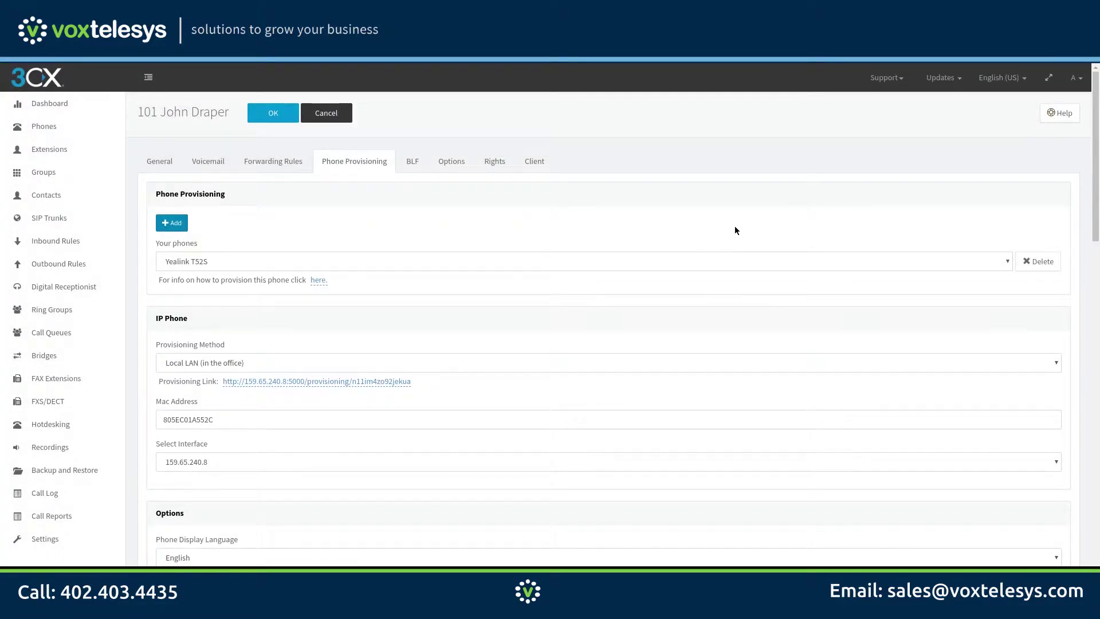
# Step: Switch the T52S's provisioning method from Local LAN to Direct SIP (STUN - remote)
pyautogui.click(292, 361)
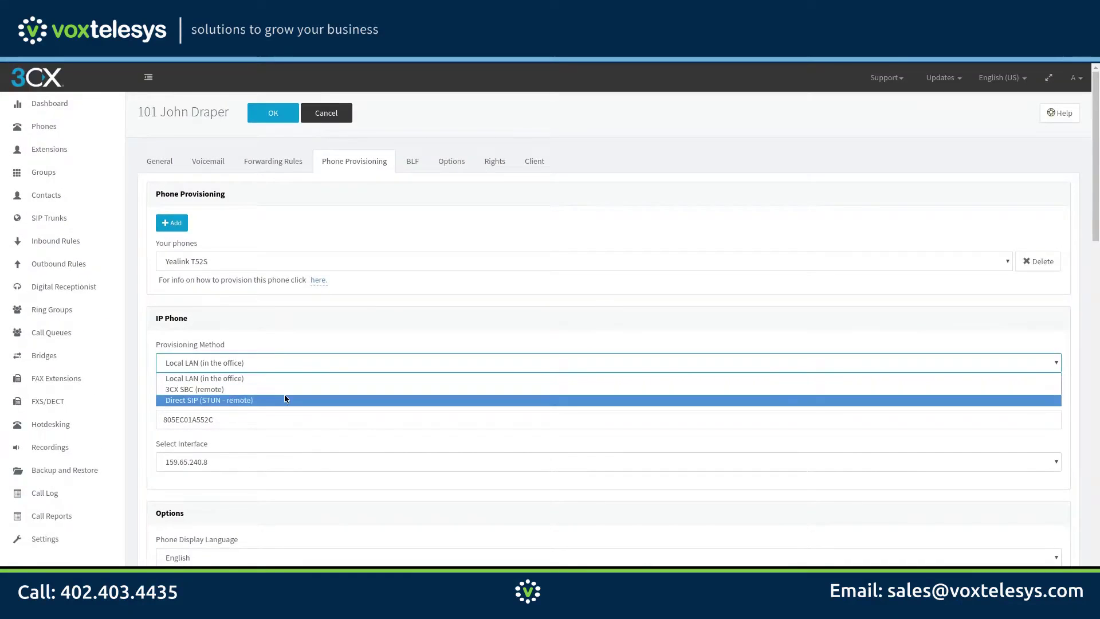
pyautogui.click(285, 399)
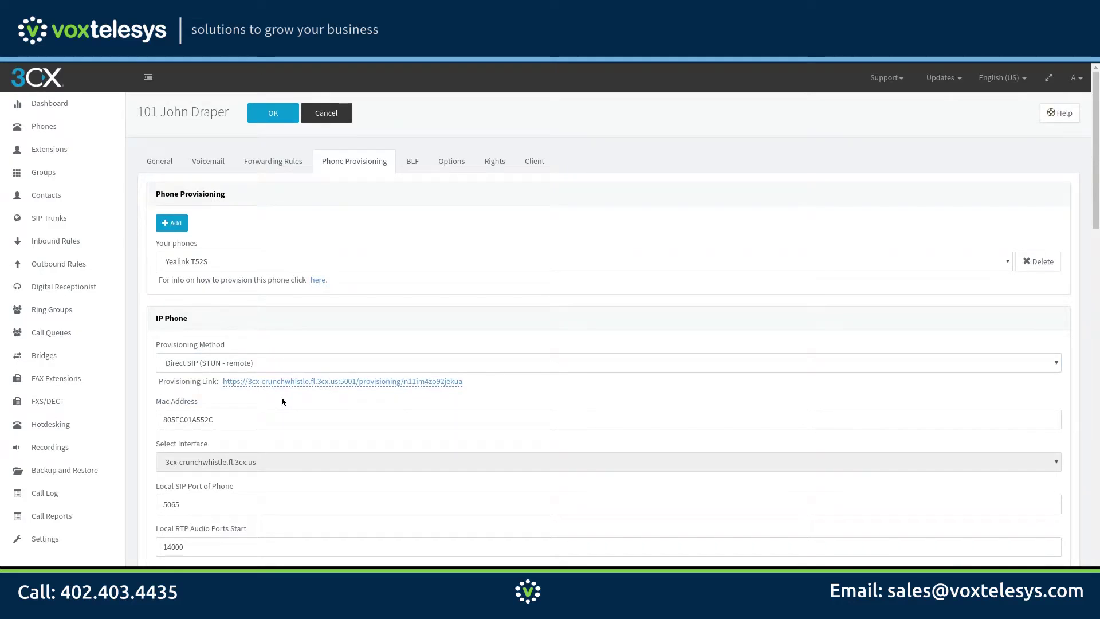
# Step: Uncheck 'Disallow use of extension outside the LAN' in Options and save extension 101
pyautogui.click(465, 163)
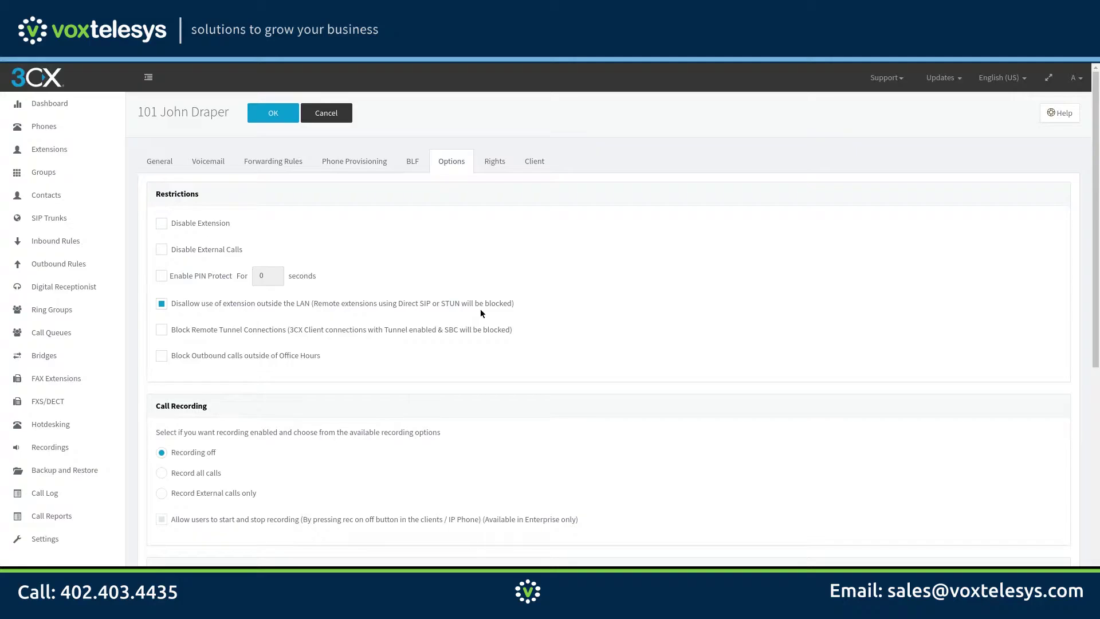
pyautogui.click(161, 304)
pyautogui.click(274, 113)
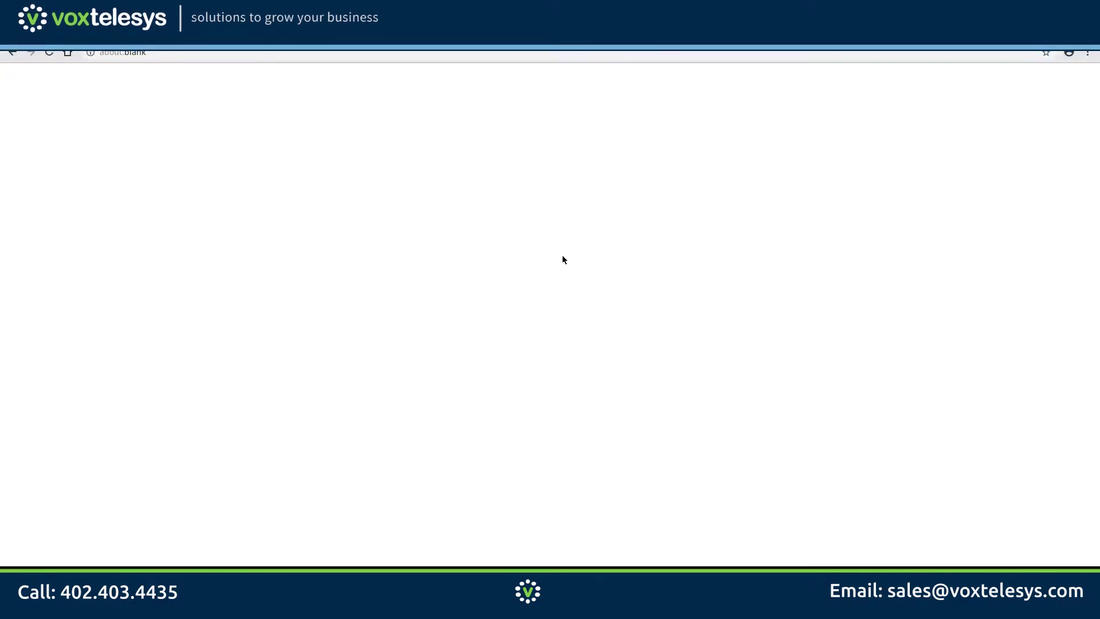
# Step: Load the phone's web interface at 10.69.0.135 and log in with the admin account and password
pyautogui.click(206, 50)
pyautogui.write('10.69.0.135')
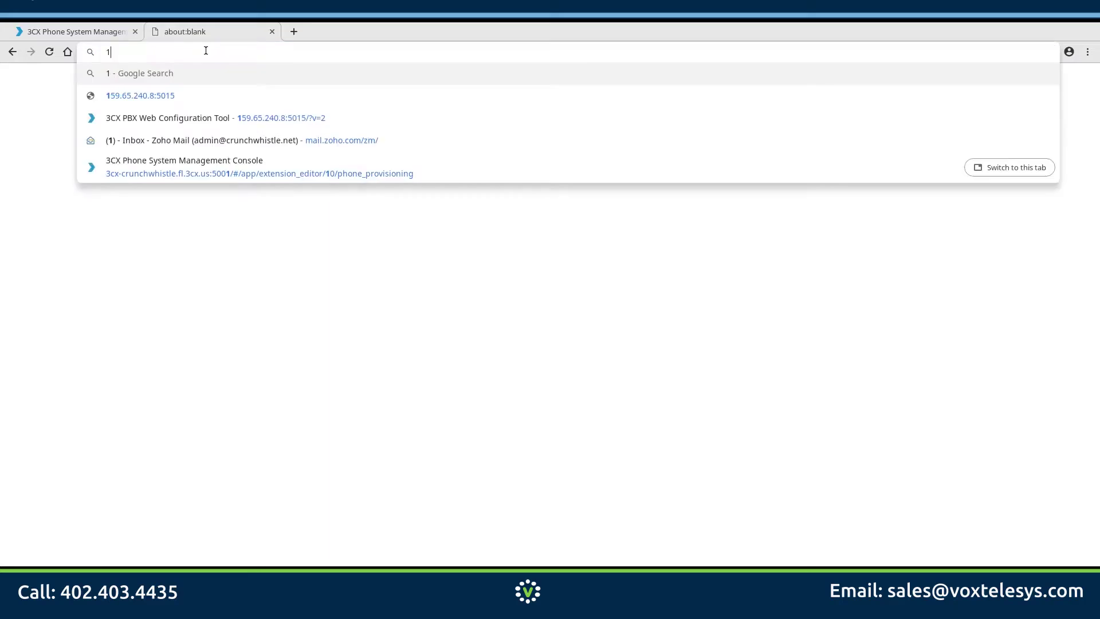
pyautogui.press('Return')
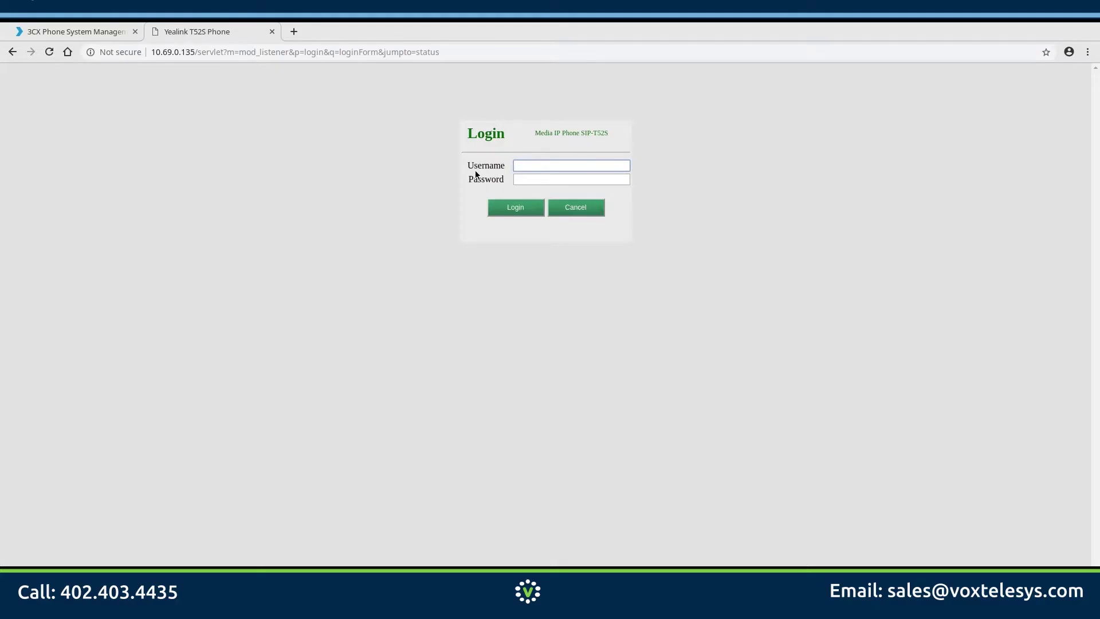
pyautogui.write('admin')
pyautogui.press('Tab')
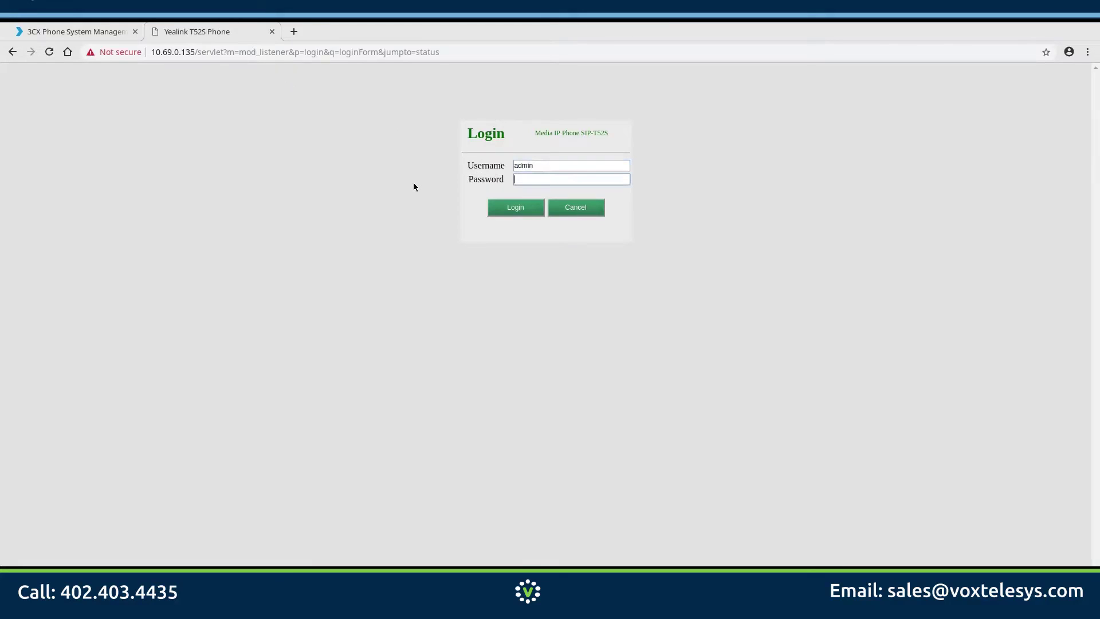
pyautogui.write('admin')
pyautogui.press('Return')
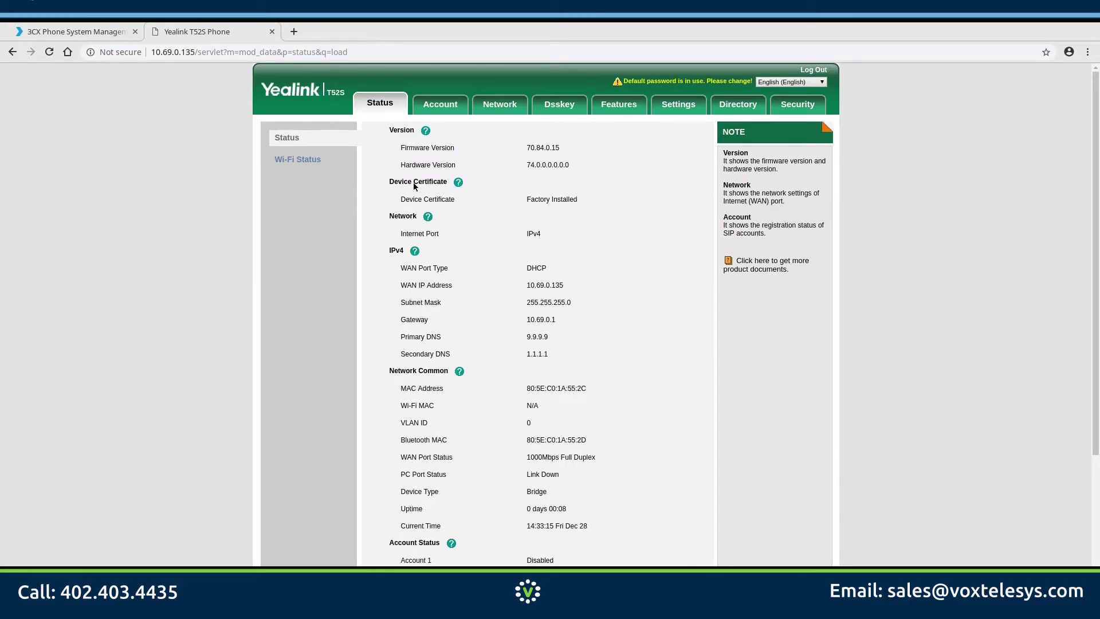
# Step: Go to Settings > Auto Provision on the phone and locate the Server URL field
pyautogui.click(680, 107)
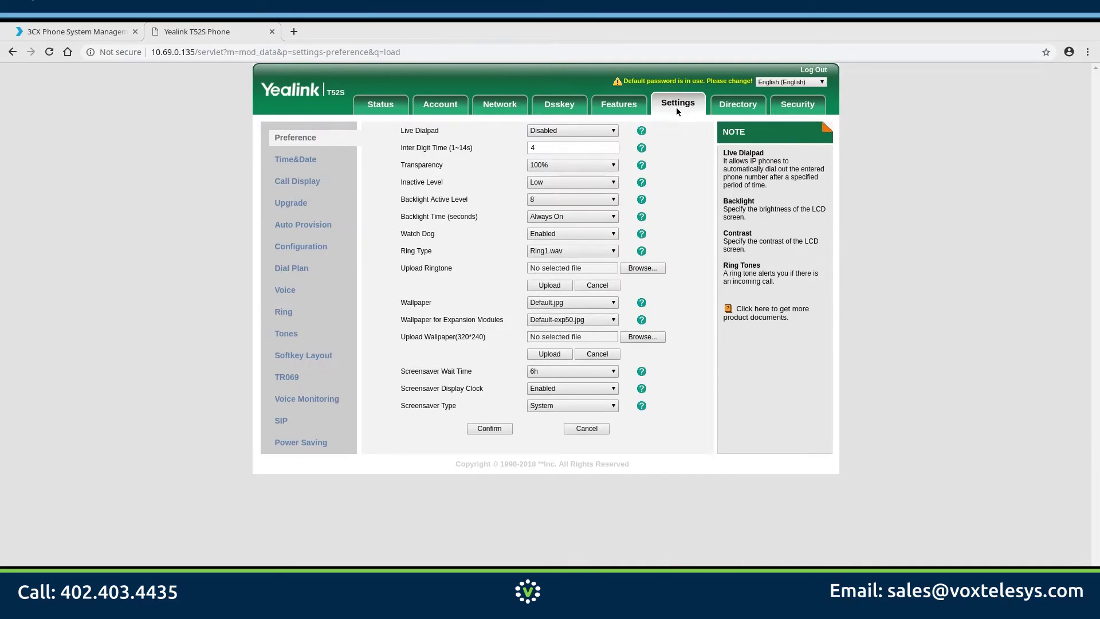
pyautogui.click(313, 224)
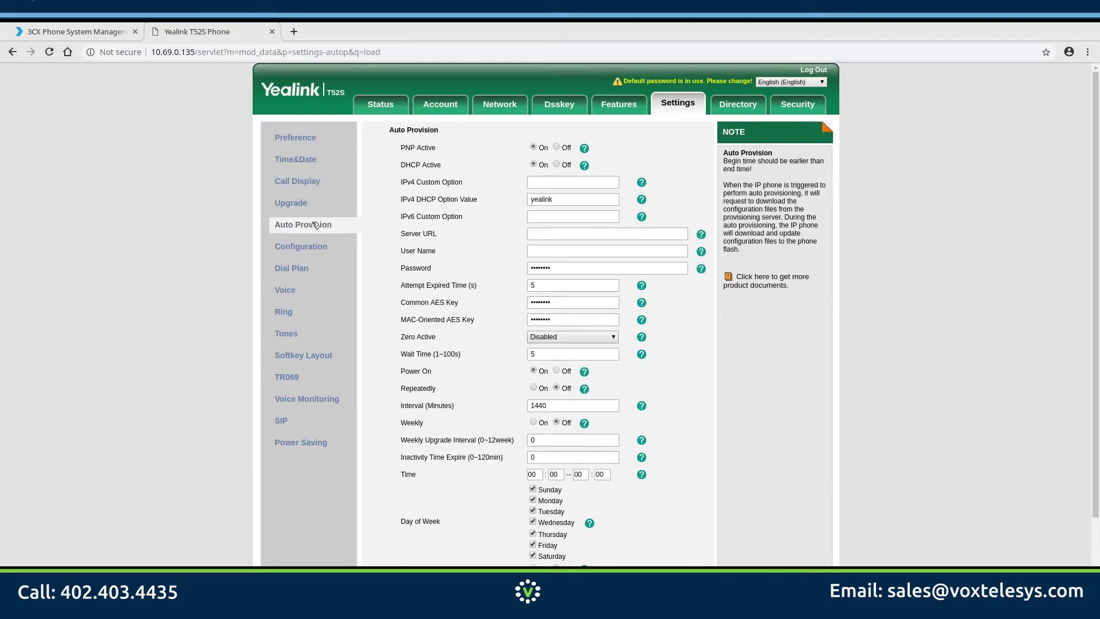
pyautogui.moveTo(400, 234); pyautogui.dragTo(443, 236)
# Step: Copy the Direct SIP link from extension 101's Phone Provisioning tab, then return to the phone tab
pyautogui.click(64, 31)
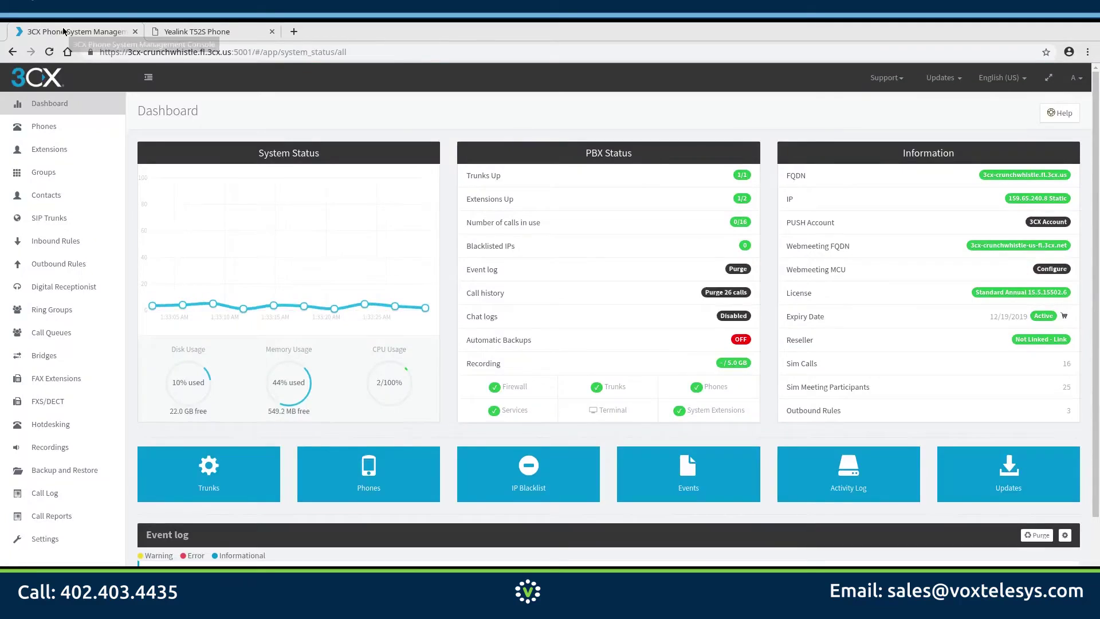
pyautogui.click(49, 150)
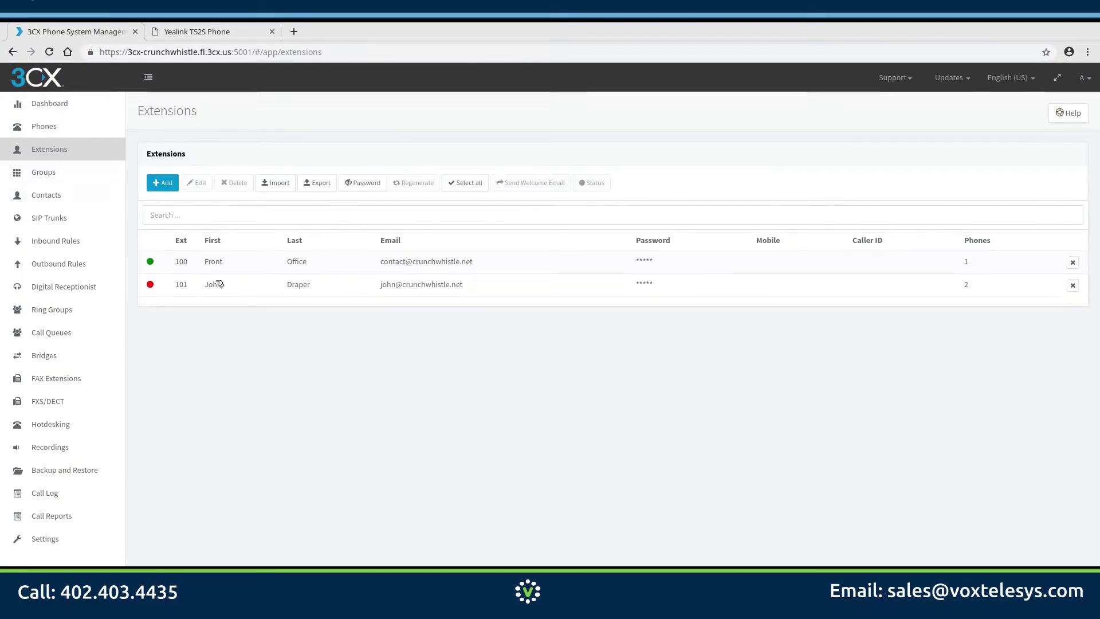
pyautogui.click(224, 284)
pyautogui.click(208, 182)
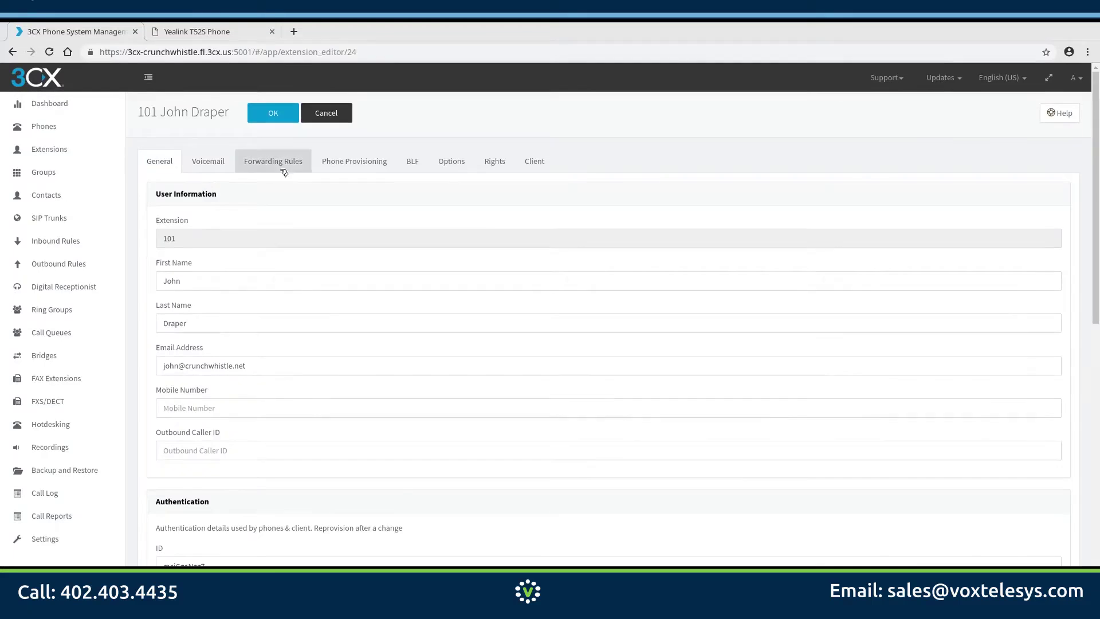
pyautogui.click(360, 156)
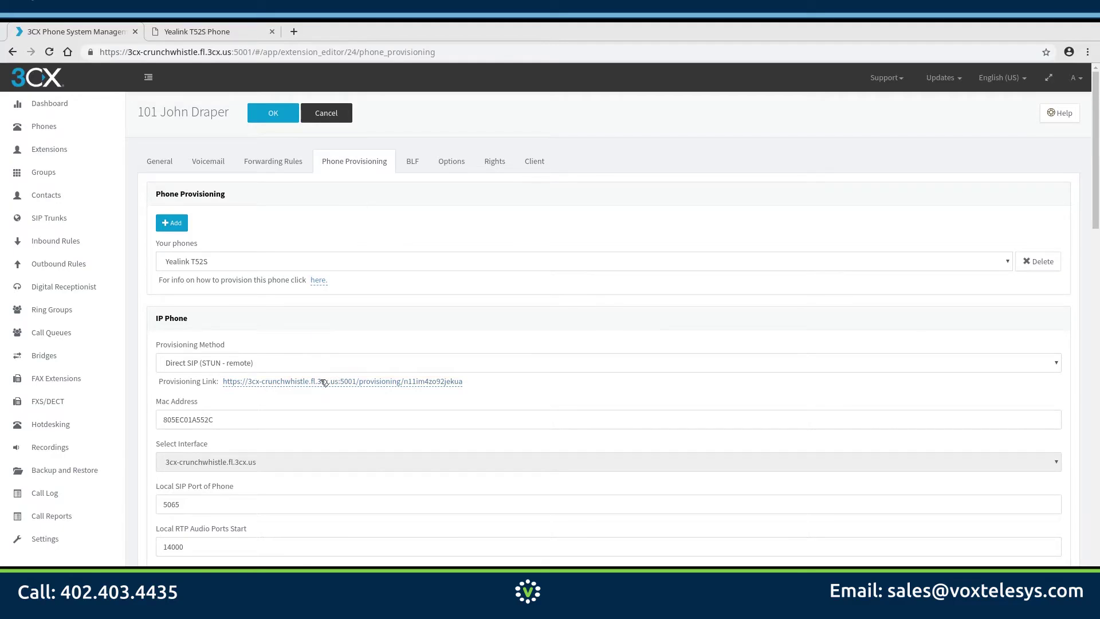
pyautogui.rightClick(325, 383)
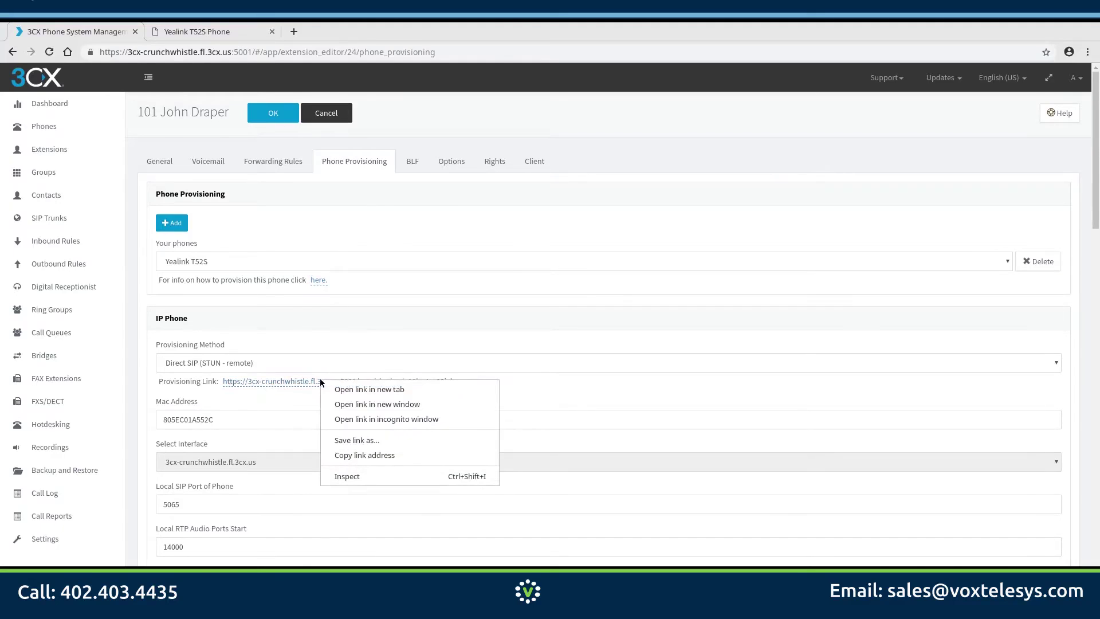
pyautogui.click(337, 454)
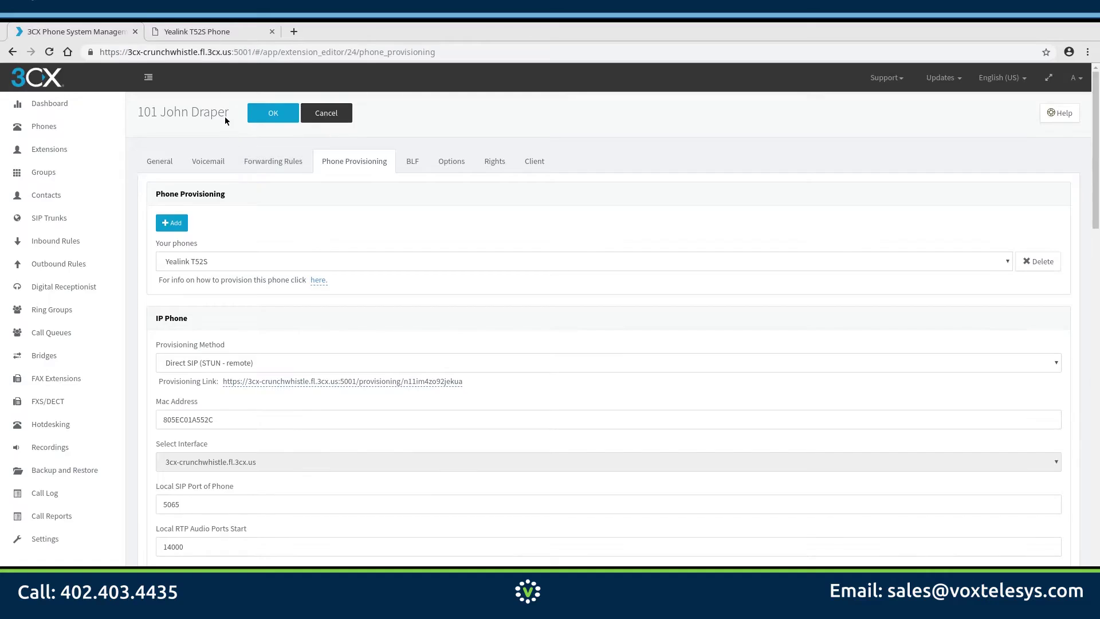
pyautogui.click(195, 32)
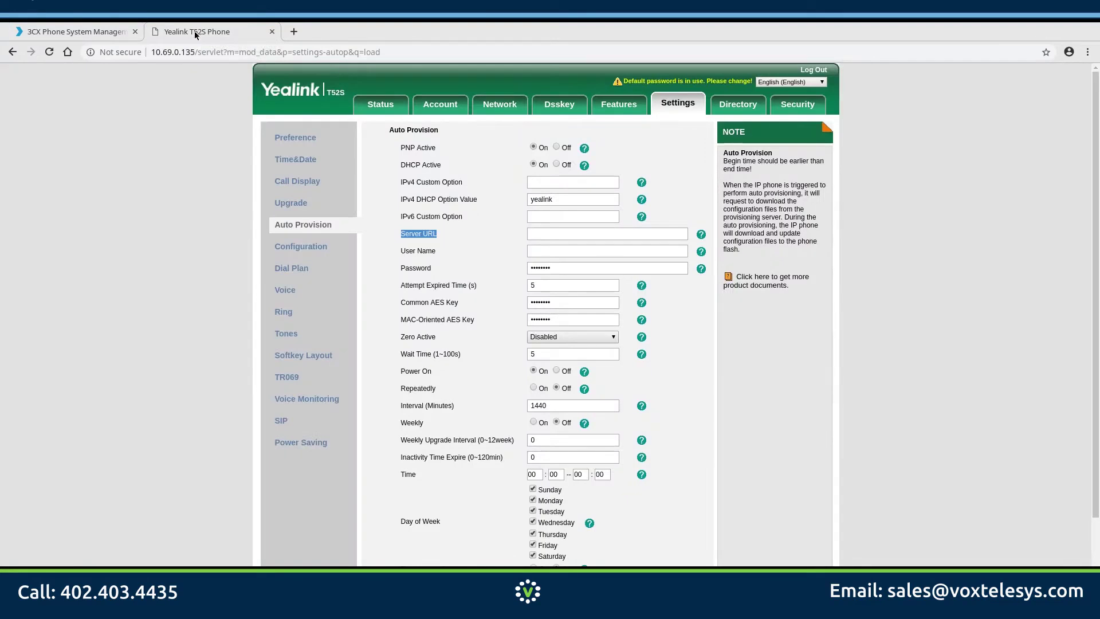
# Step: Paste the 3CX provisioning link into the phone's Server URL field
pyautogui.click(532, 234)
pyautogui.rightClick(533, 235)
pyautogui.click(561, 312)
# Step: Run Auto Provision Now and confirm it, starting the configuration update
pyautogui.scroll(-3, 500, 285)
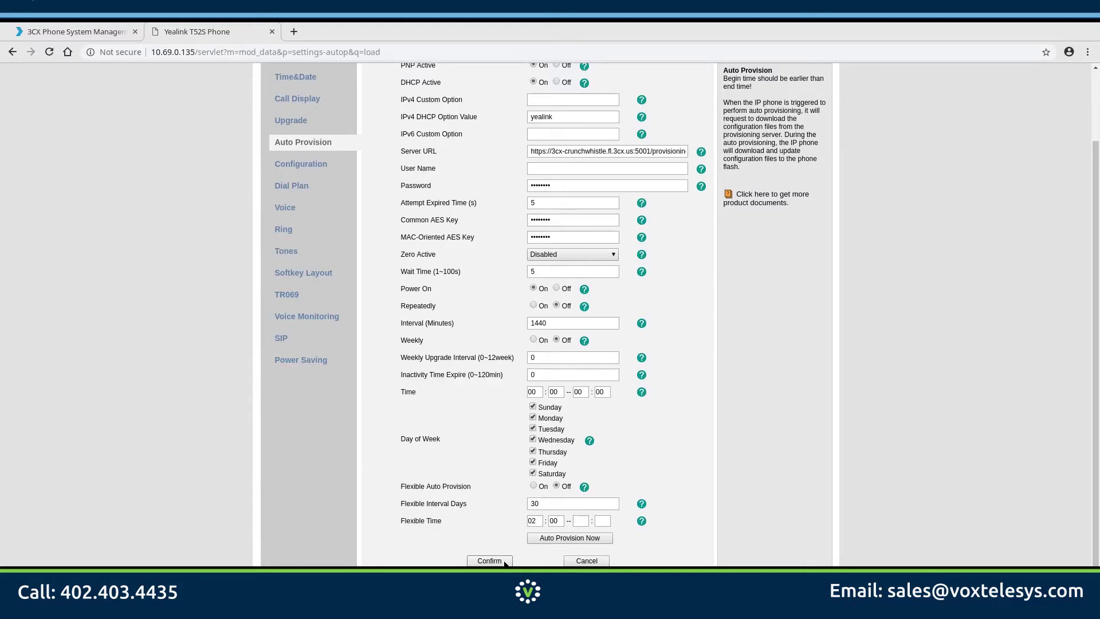
pyautogui.click(538, 537)
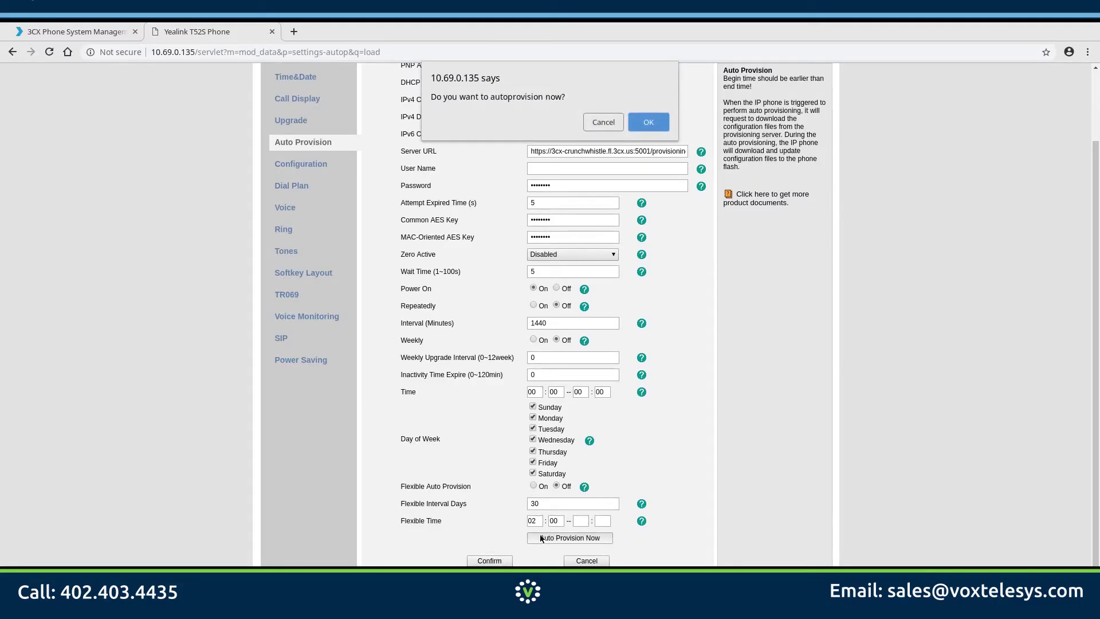
pyautogui.click(648, 120)
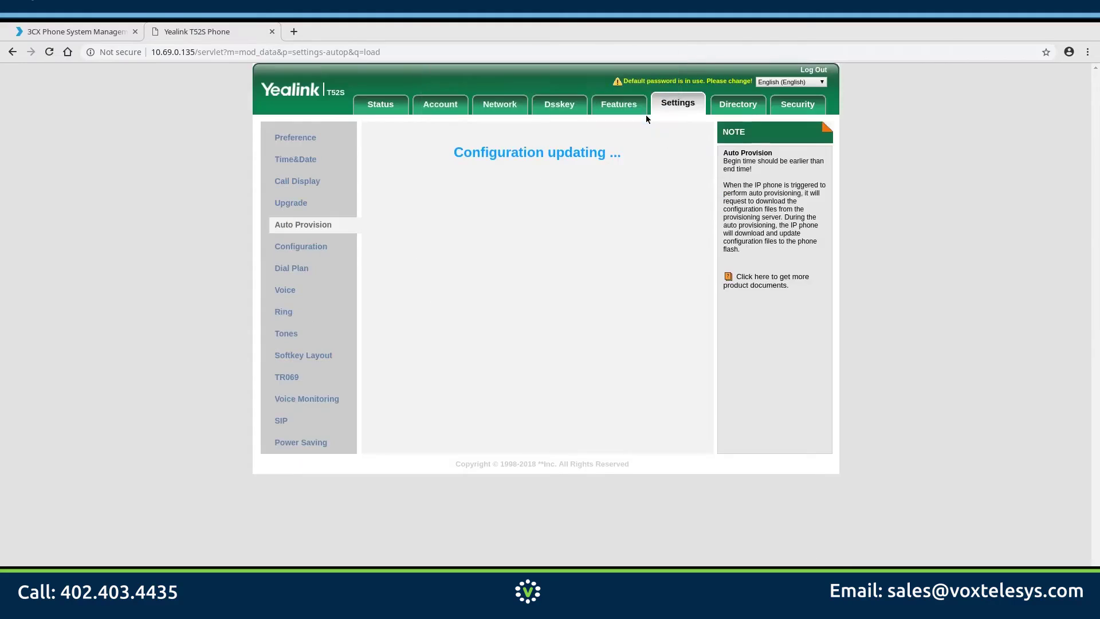